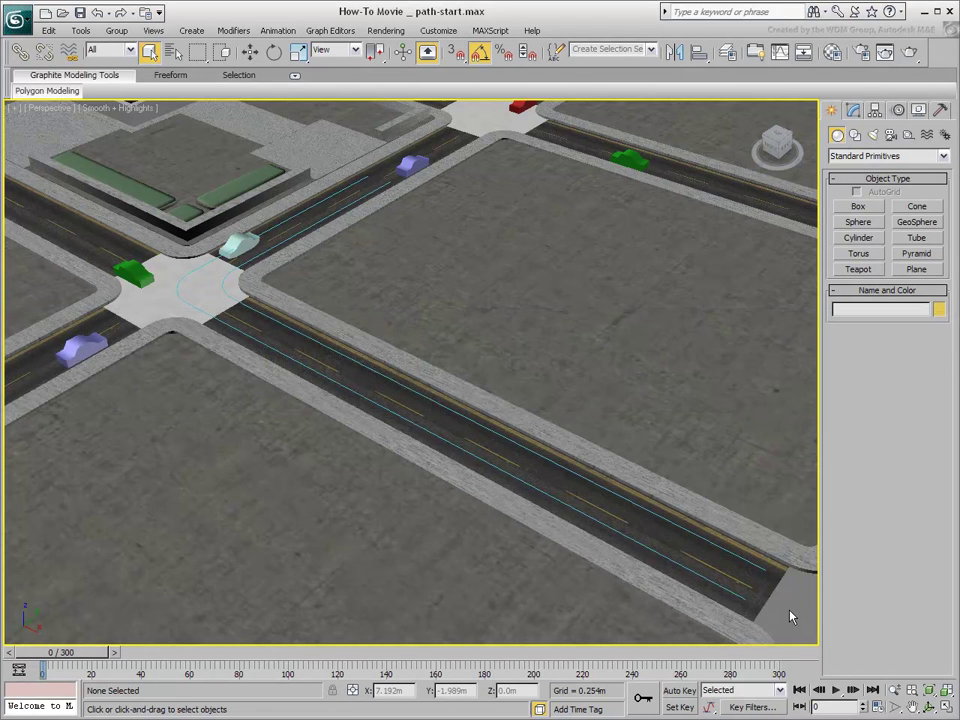
# - Select the cyan Path_A spline that runs along the road
pyautogui.click(640, 507)
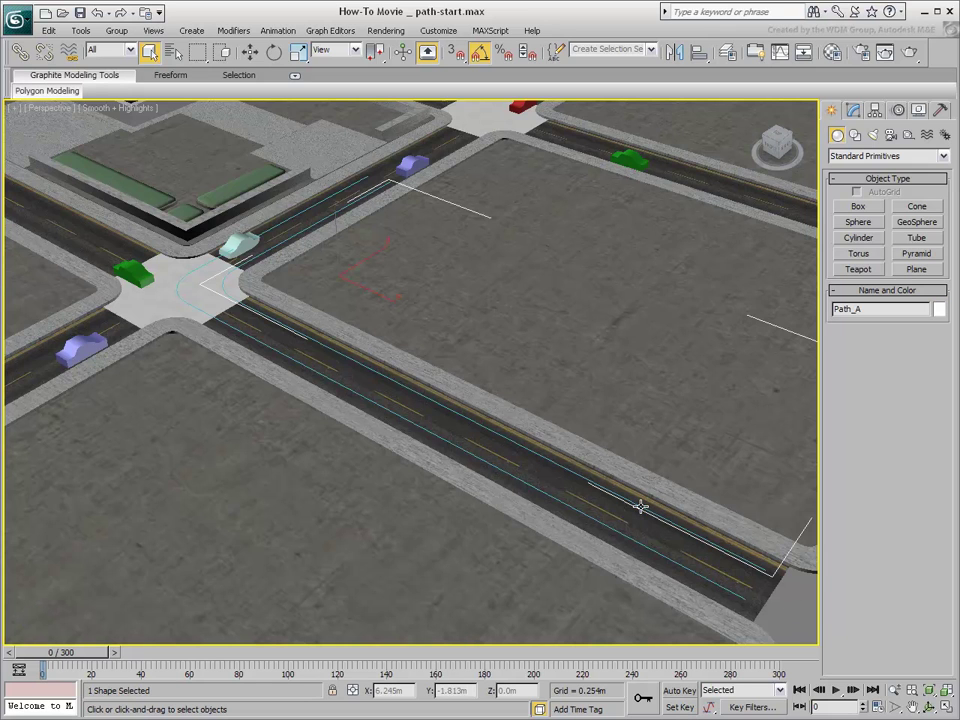
# - Make the vertex at the lower-right road end Path_A's first vertex, then deselect the path
pyautogui.click(852, 110)
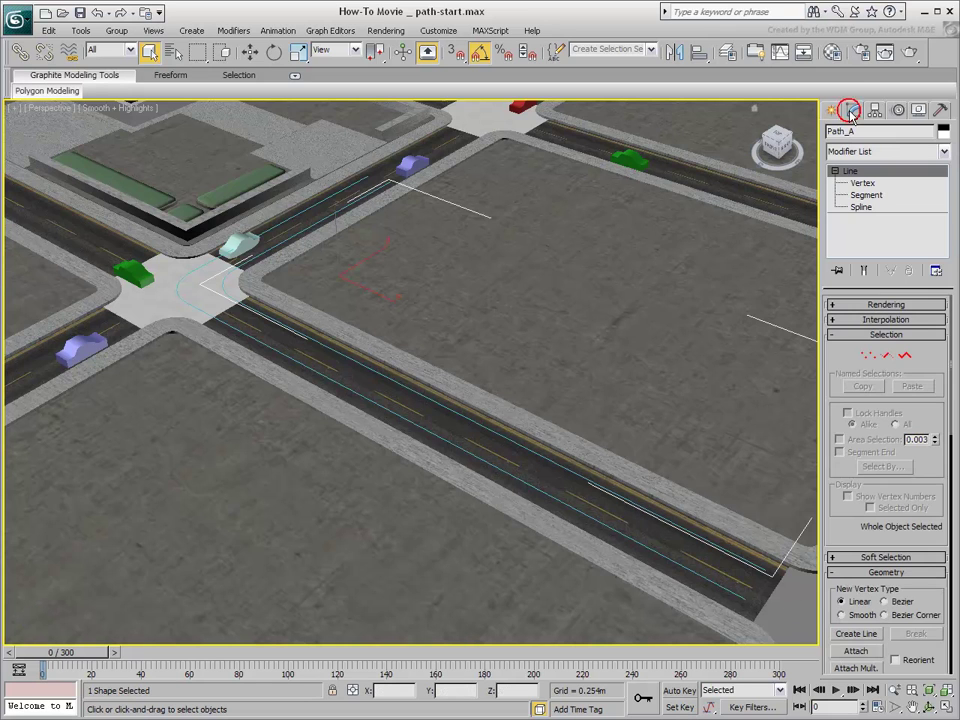
pyautogui.click(868, 355)
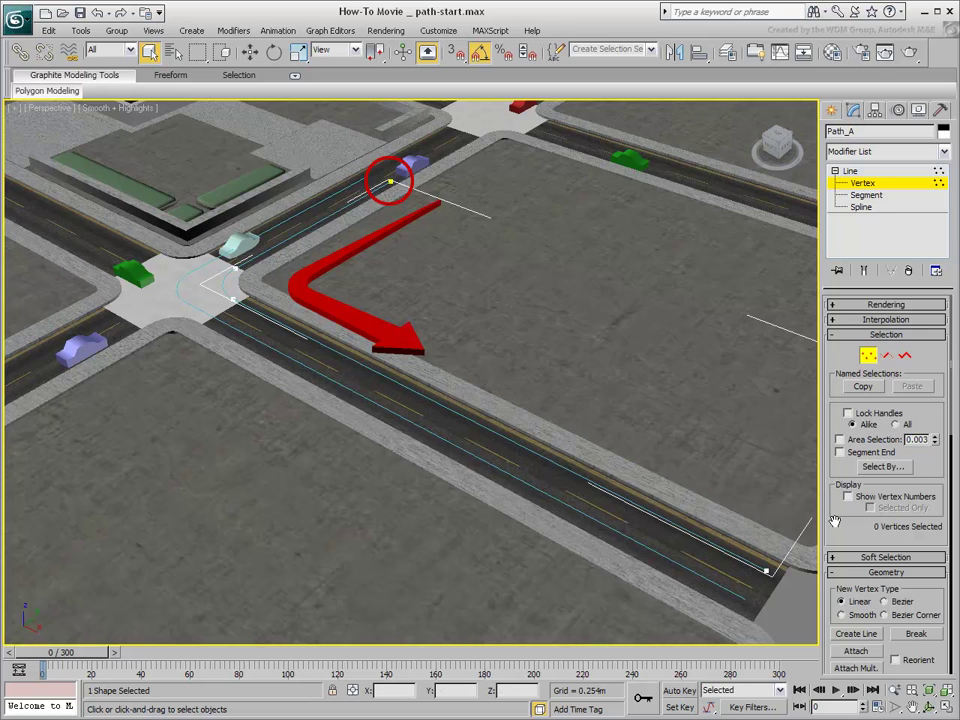
pyautogui.moveTo(836, 526); pyautogui.dragTo(840, 220)
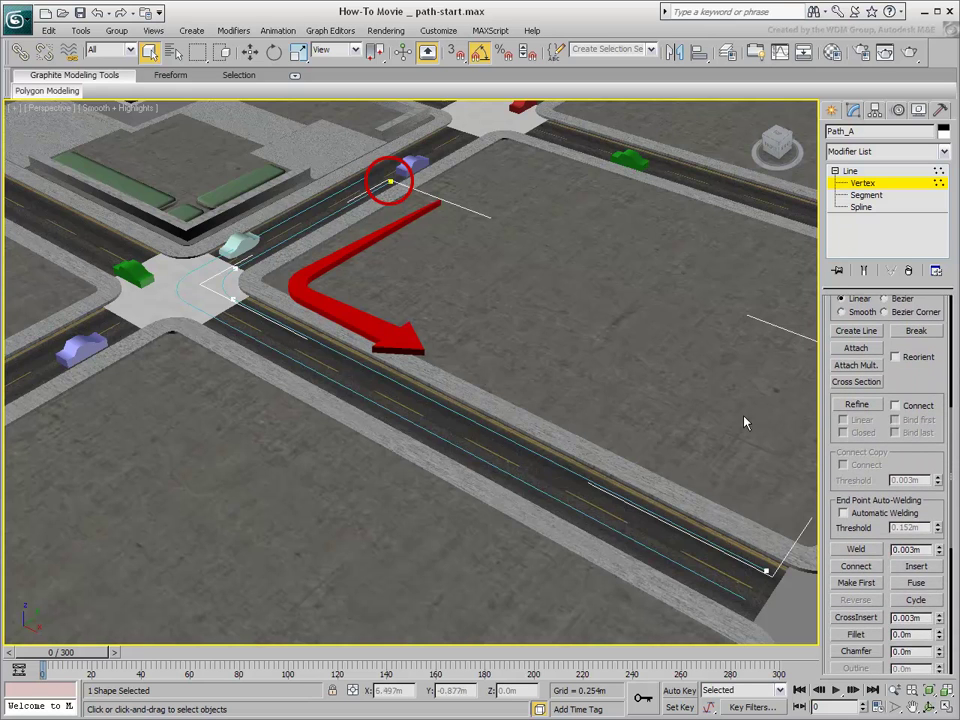
pyautogui.click(767, 571)
pyautogui.click(855, 583)
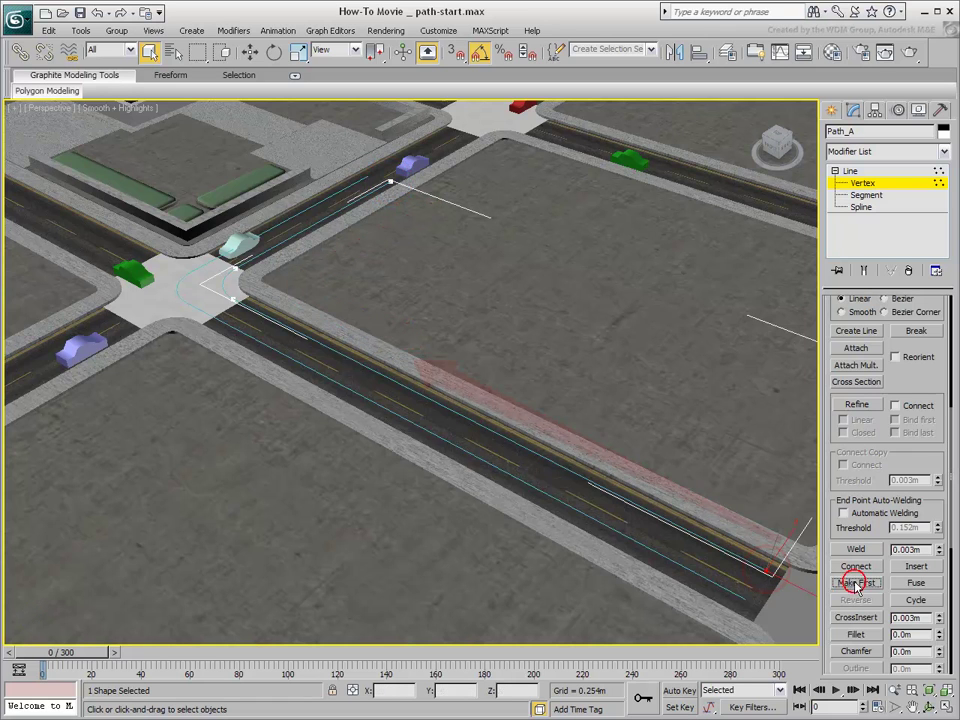
pyautogui.click(861, 185)
pyautogui.click(781, 607)
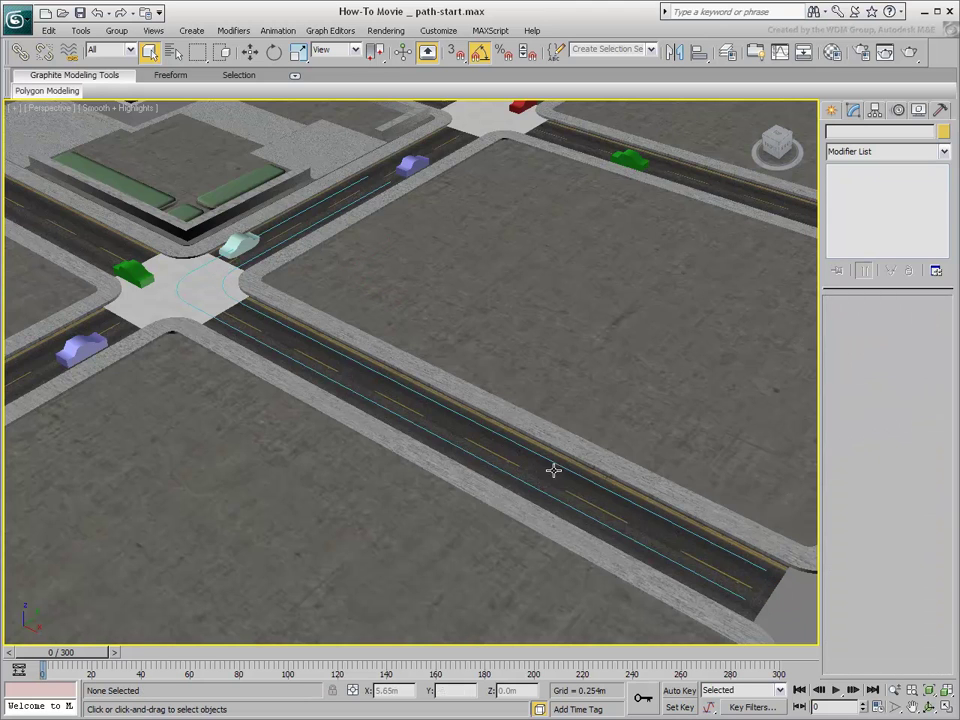
# - Path-constrain the light-blue Car18 to Path_A and scrub time to watch it drive
pyautogui.click(236, 240)
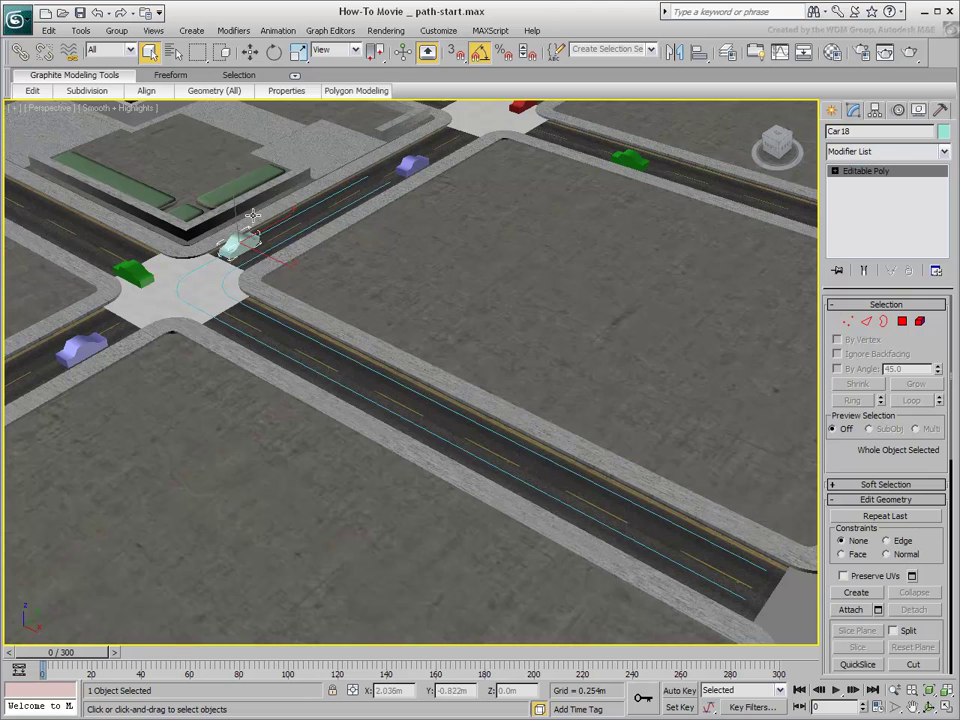
pyautogui.click(278, 30)
pyautogui.moveTo(369, 97)
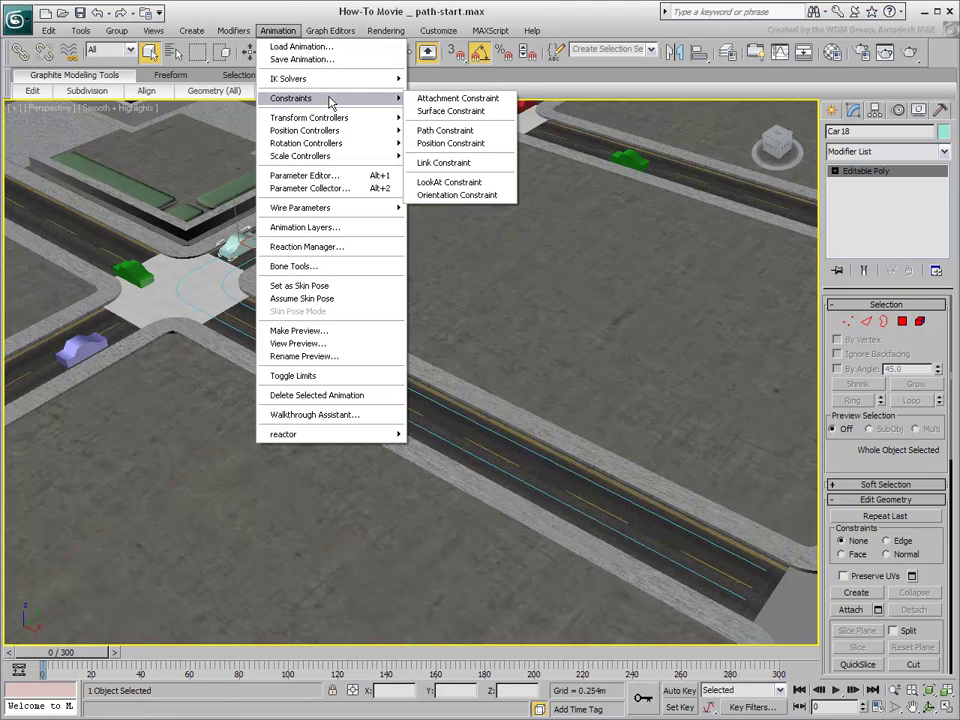
pyautogui.click(463, 131)
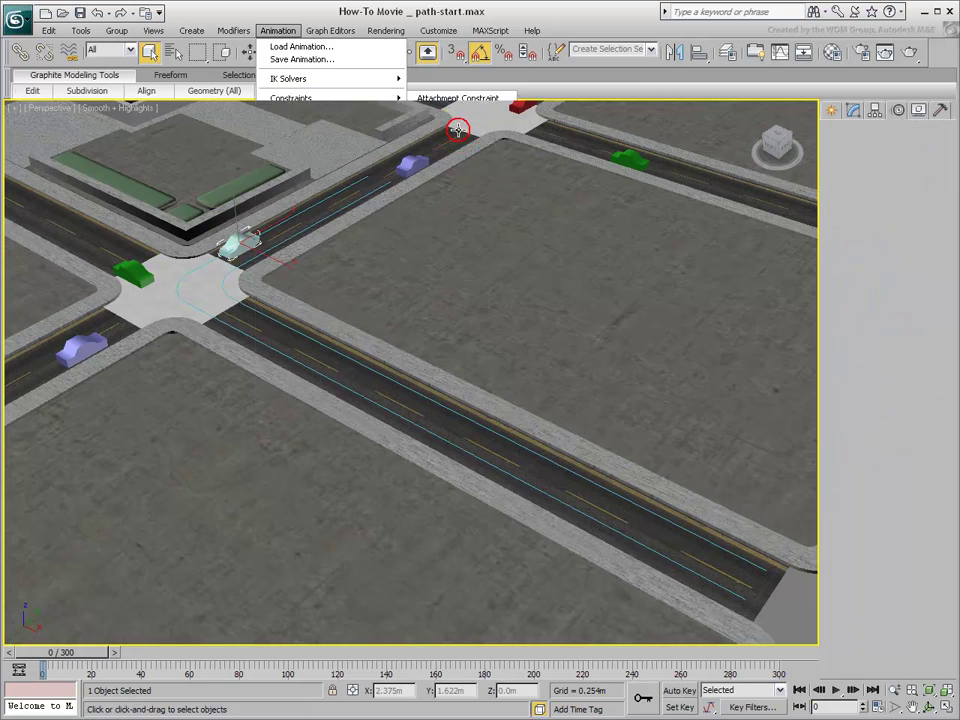
pyautogui.click(458, 412)
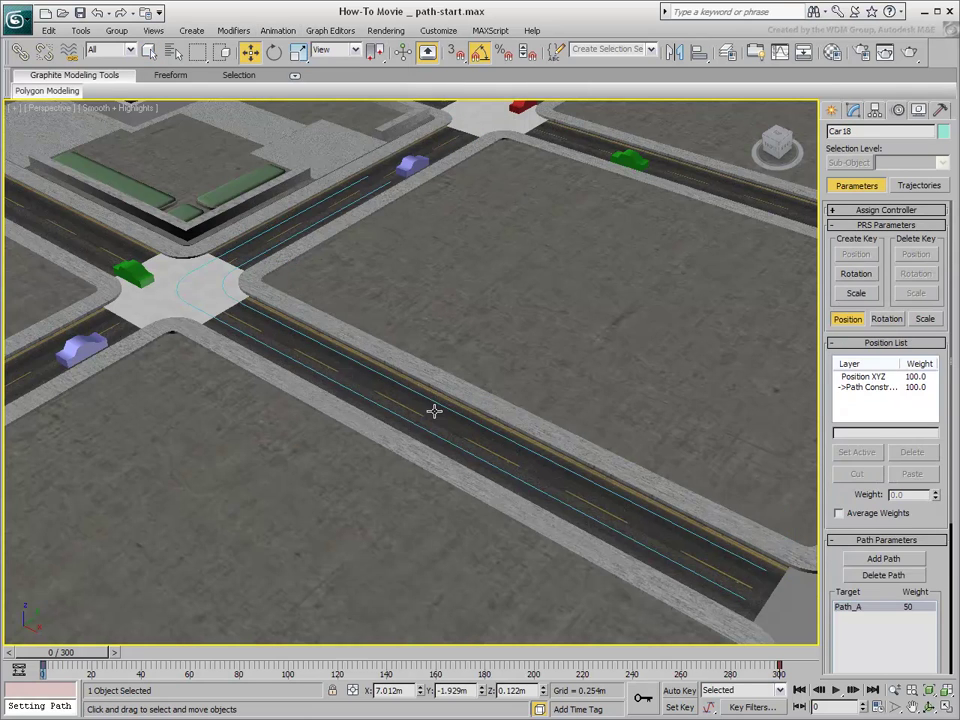
pyautogui.moveTo(67, 655); pyautogui.dragTo(528, 643)
pyautogui.press('w')
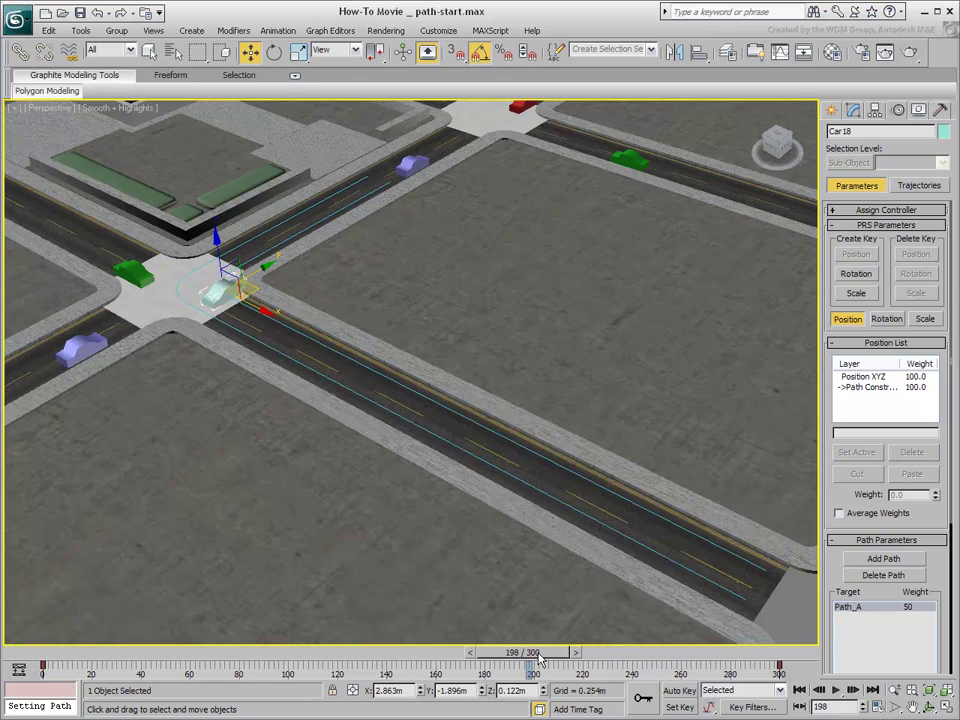
pyautogui.click(540, 655)
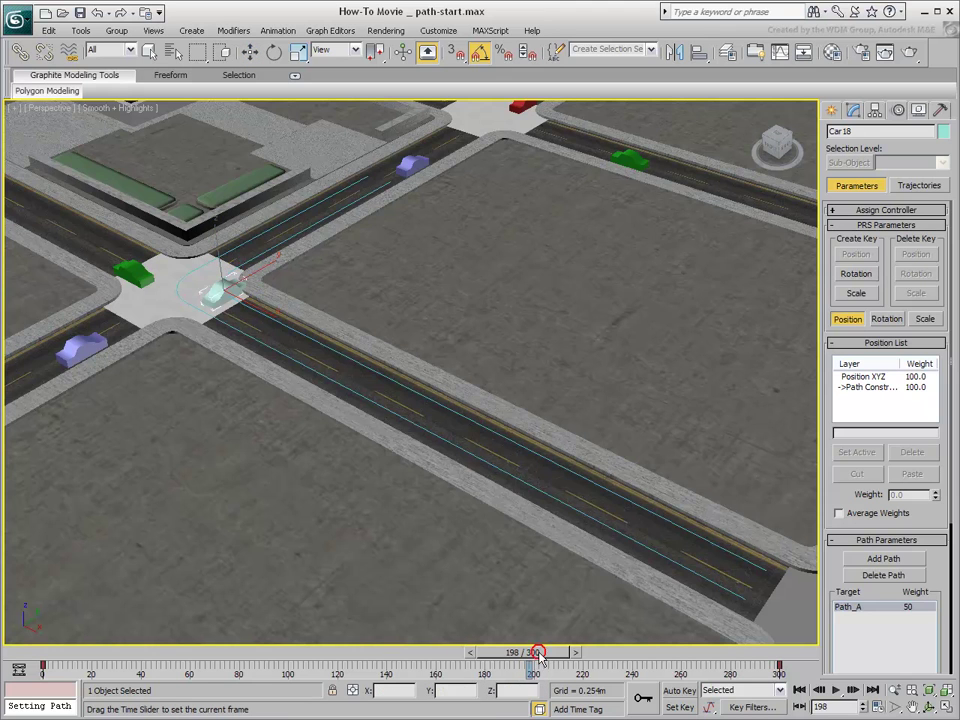
pyautogui.moveTo(540, 655); pyautogui.dragTo(492, 657)
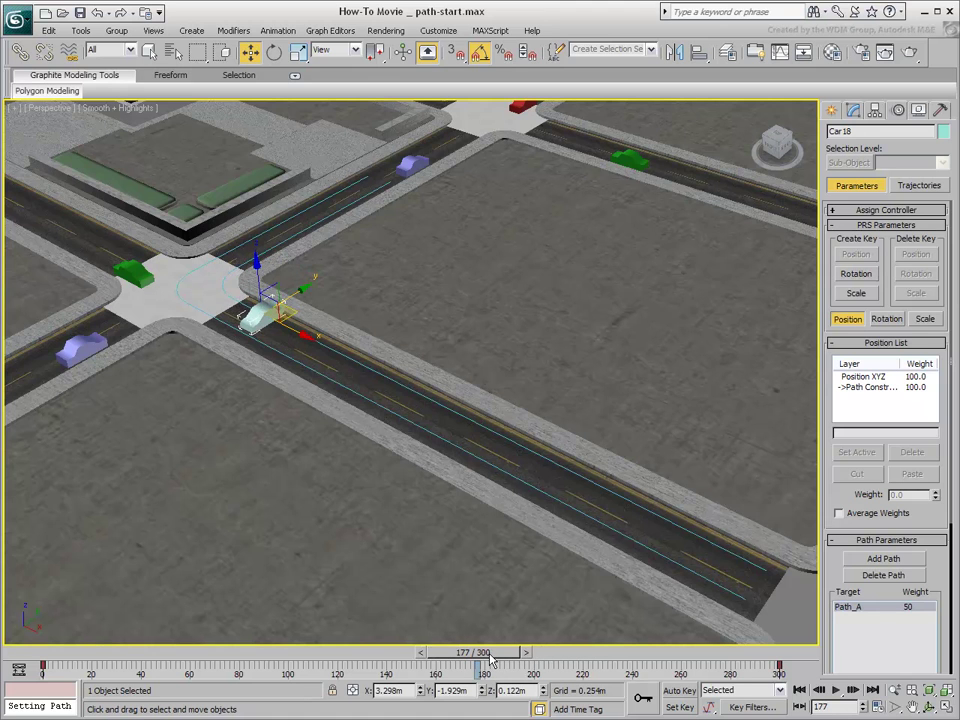
# - Turn on Follow so Car18 turns with Path_A's direction, checking its heading over time
pyautogui.scroll(-5, 834, 571)
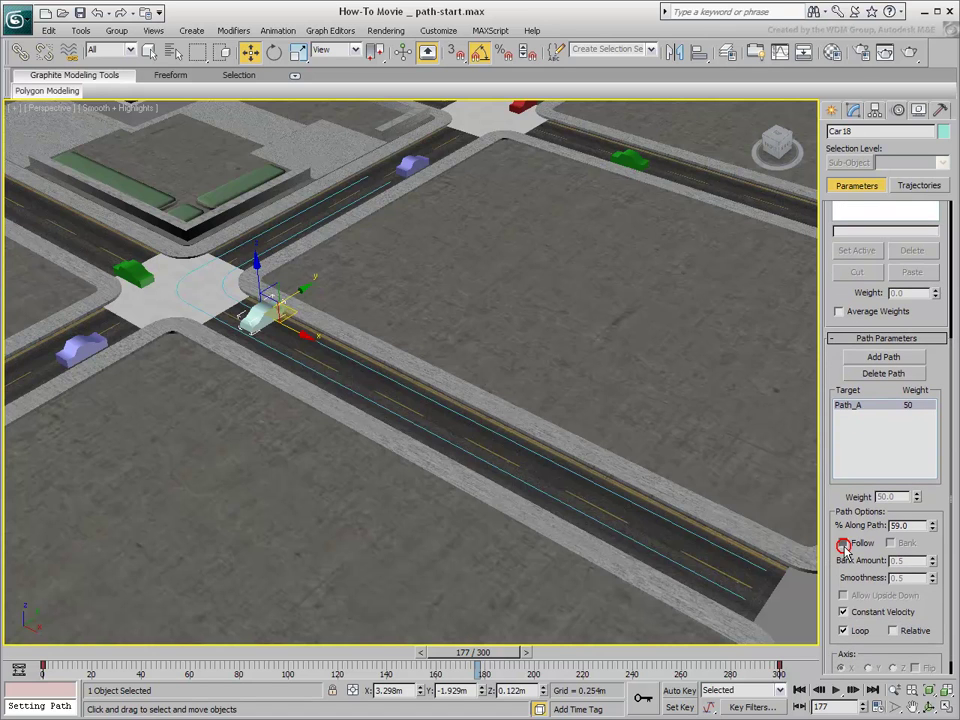
pyautogui.click(843, 544)
pyautogui.moveTo(475, 660); pyautogui.dragTo(532, 658)
pyautogui.press('w')
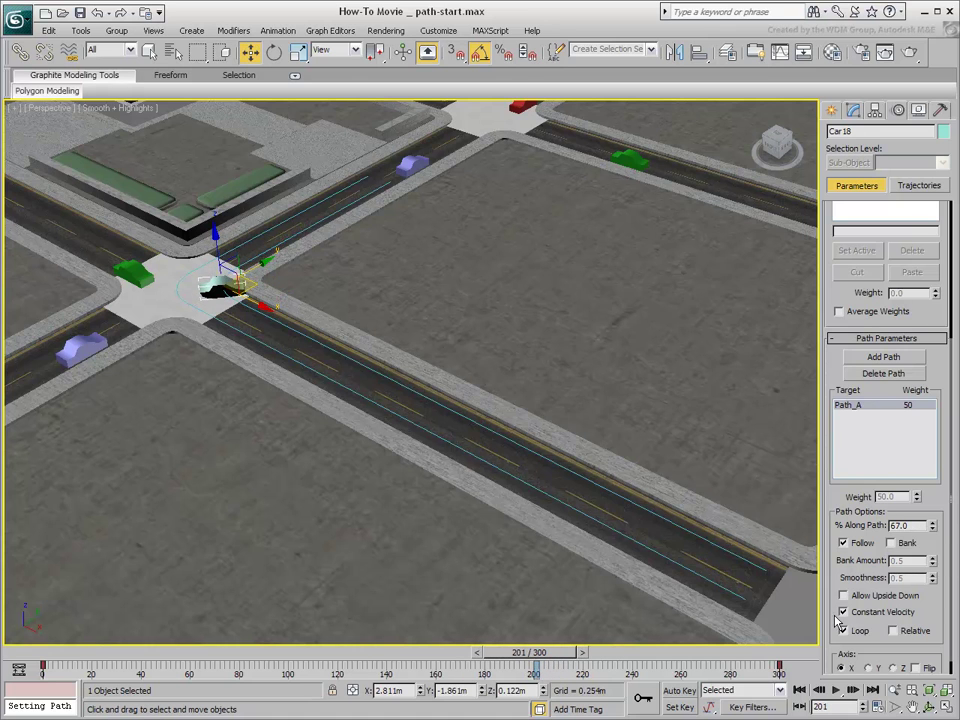
pyautogui.moveTo(934, 609); pyautogui.dragTo(924, 579)
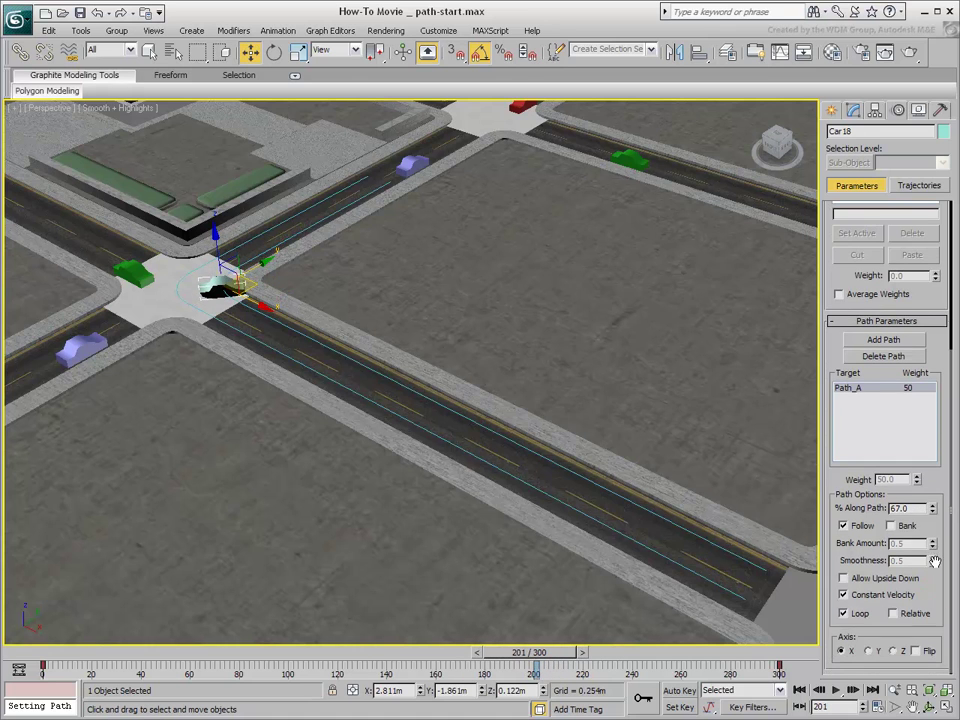
# - Align the car on the Y axis with Flip enabled so it faces forward
pyautogui.click(846, 652)
pyautogui.click(868, 652)
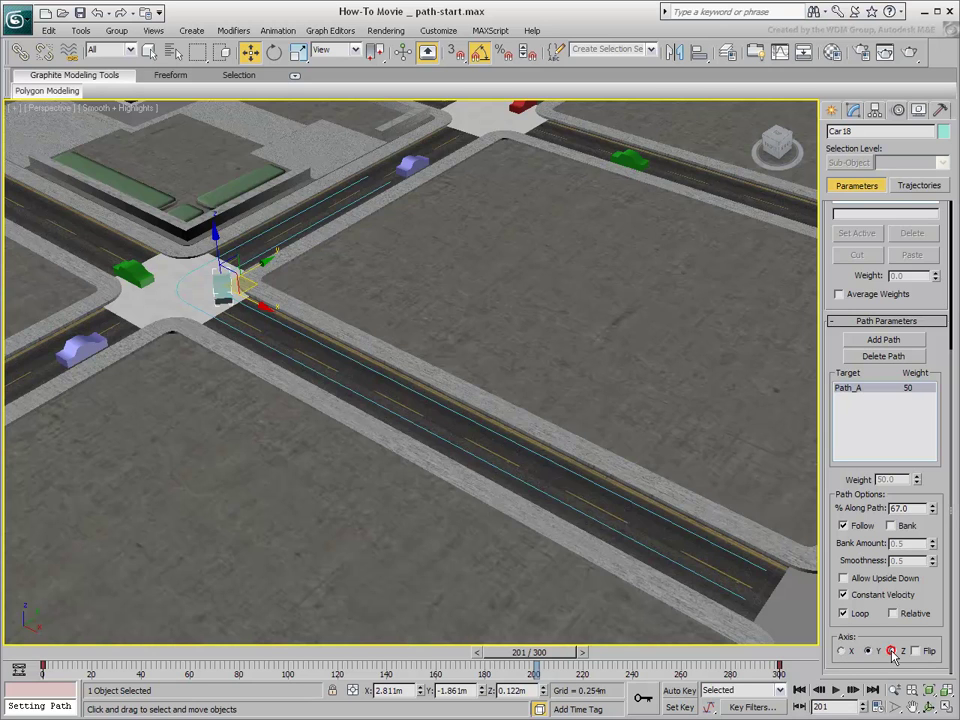
pyautogui.click(891, 651)
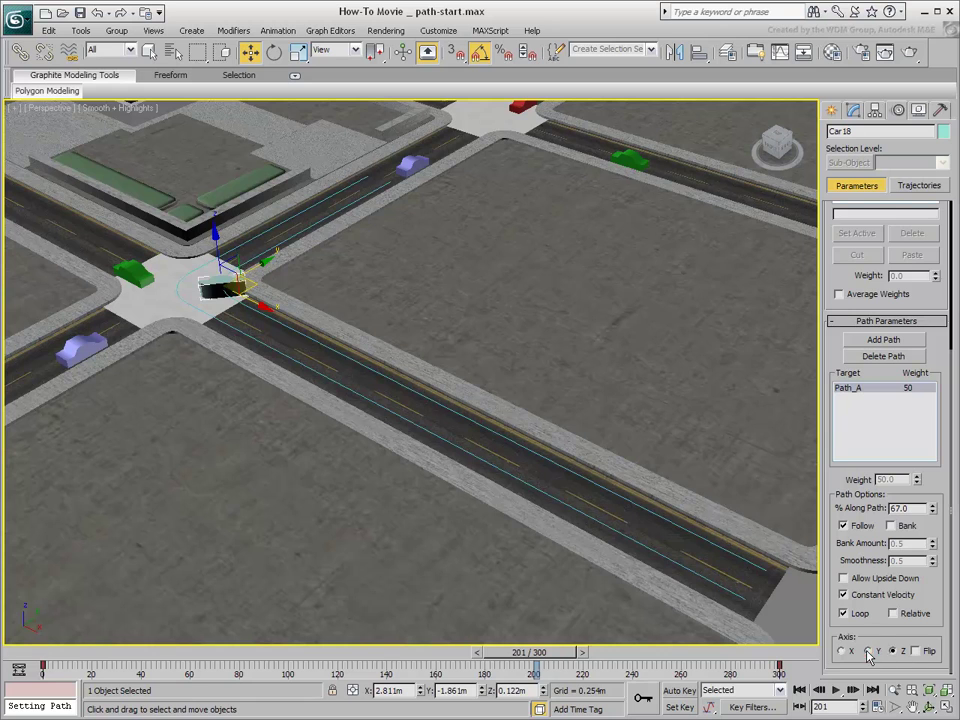
pyautogui.click(868, 652)
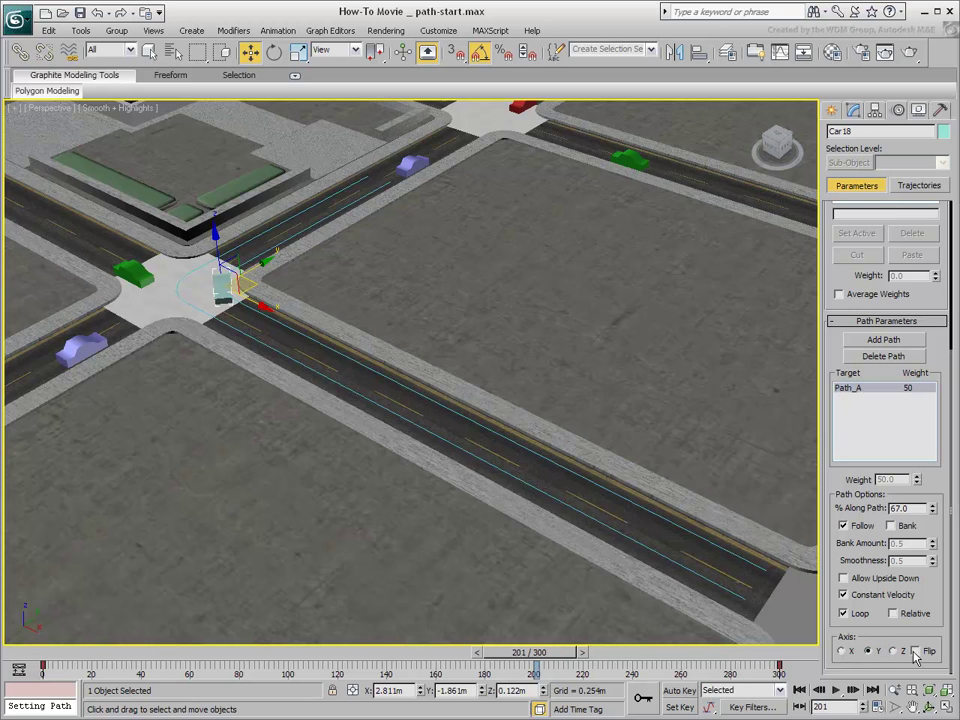
pyautogui.click(914, 651)
pyautogui.moveTo(525, 657); pyautogui.dragTo(441, 655)
# - Turn on Bank for Car18's path constraint and scrub to watch it tilt
pyautogui.press('w')
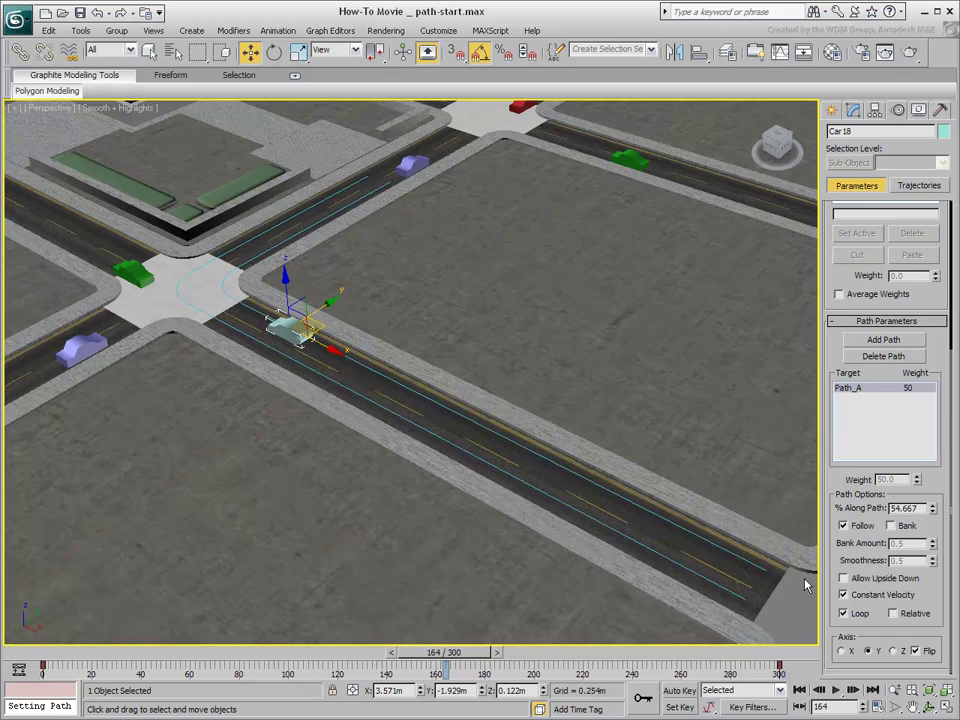
pyautogui.click(891, 527)
pyautogui.moveTo(459, 657)
pyautogui.mouseDown()
pyautogui.moveTo(550, 657)
pyautogui.moveTo(470, 657)
pyautogui.mouseUp()
pyautogui.press('w')
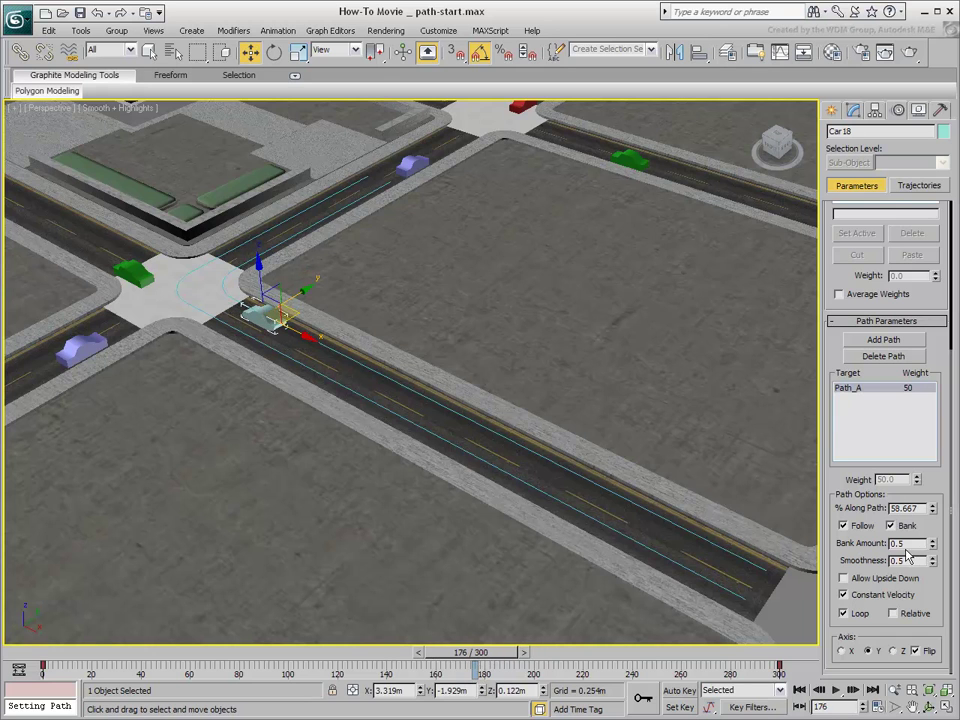
# - Set Bank Amount to 0.1 and preview the banking at frame 205
pyautogui.write('0.1')
pyautogui.press('Return')
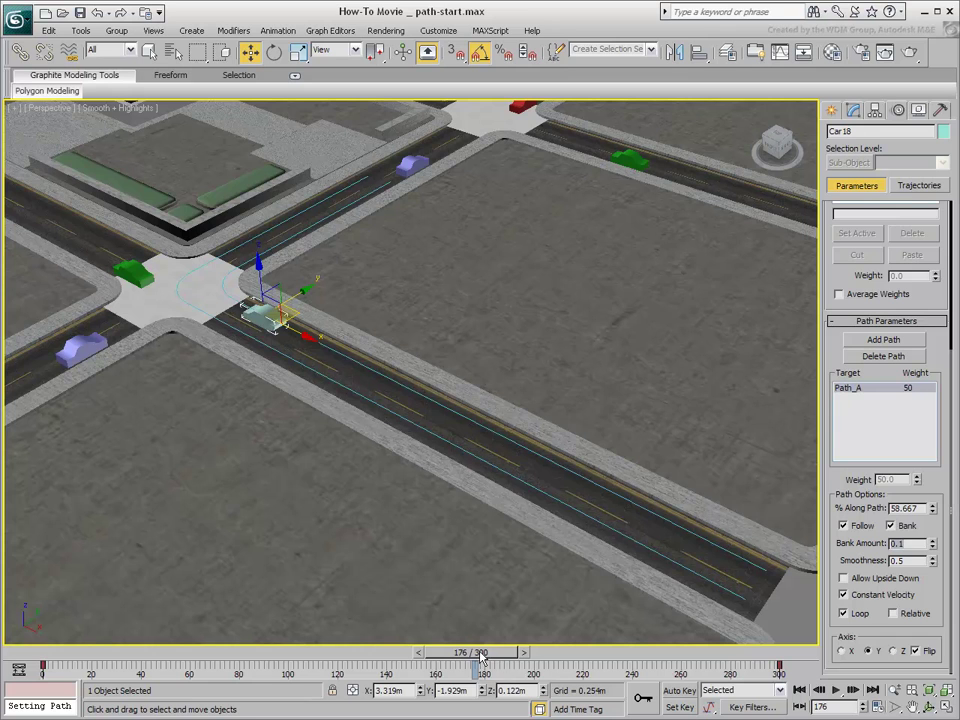
pyautogui.moveTo(481, 656)
pyautogui.mouseDown()
pyautogui.moveTo(580, 656)
pyautogui.moveTo(483, 655)
pyautogui.mouseUp()
pyautogui.press('w')
# - Turn off banking and move to frame 204 near the intersection
pyautogui.click(890, 525)
pyautogui.moveTo(490, 658); pyautogui.dragTo(556, 658)
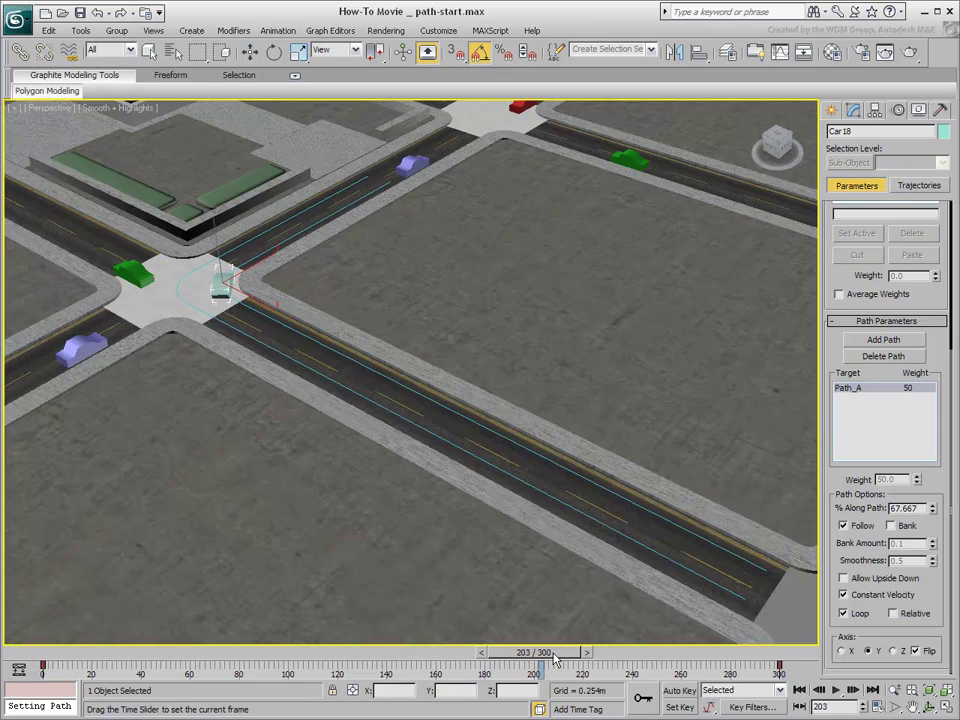
pyautogui.rightClick(334, 428)
pyautogui.click(350, 448)
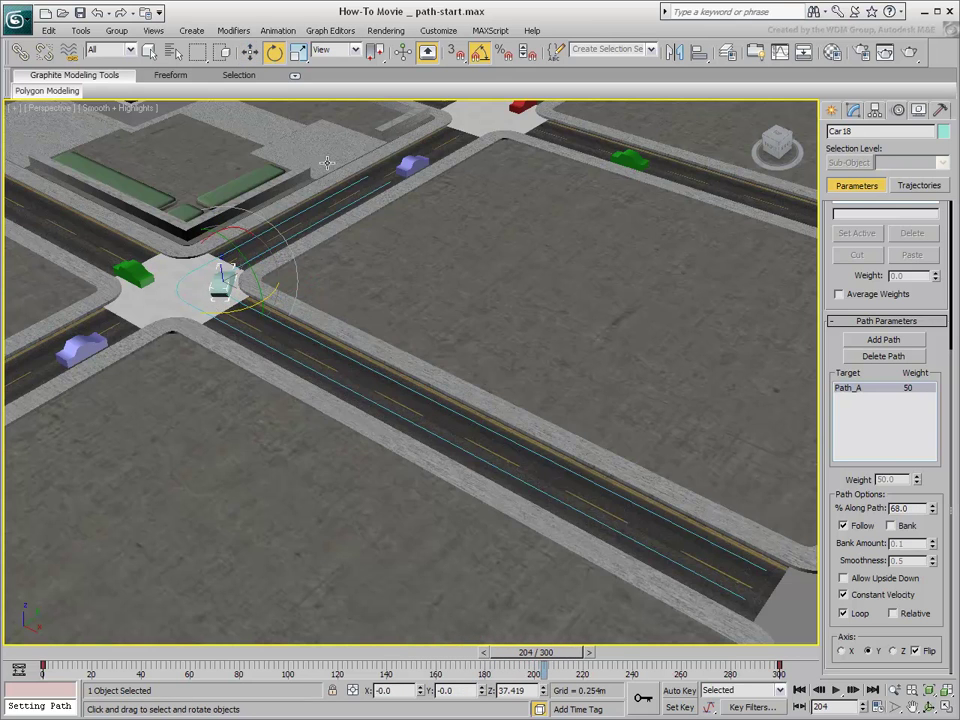
# - Rotate the car 45° about its local Y axis using Local coordinates, then return to frame 172
pyautogui.click(352, 49)
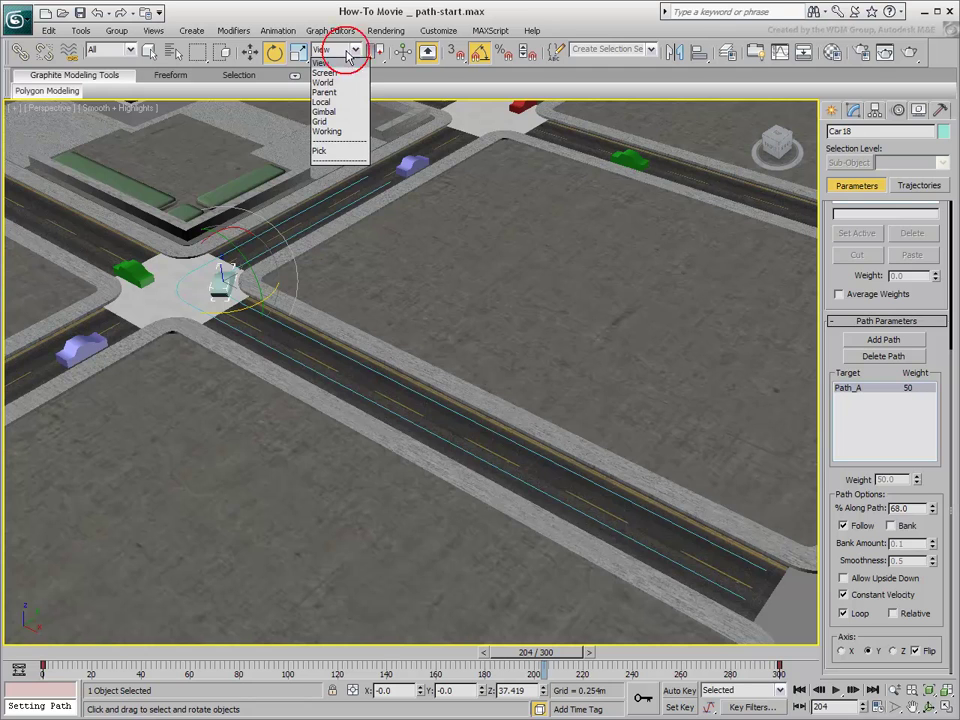
pyautogui.click(326, 103)
pyautogui.moveTo(245, 240)
pyautogui.mouseDown()
pyautogui.moveTo(268, 251)
pyautogui.moveTo(248, 234)
pyautogui.mouseUp()
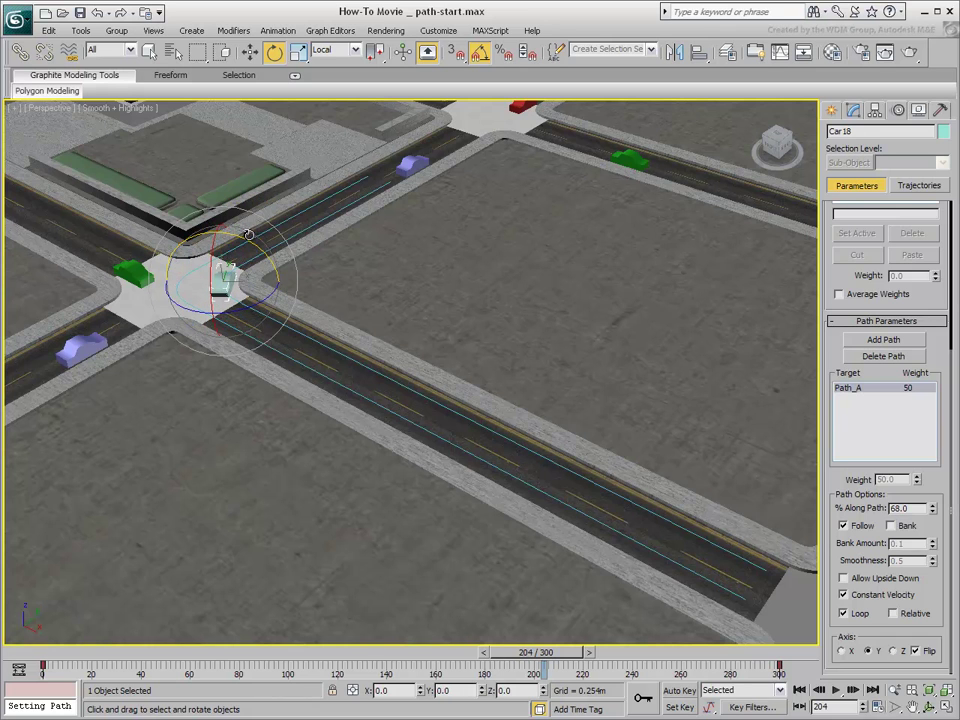
pyautogui.moveTo(520, 656); pyautogui.dragTo(442, 656)
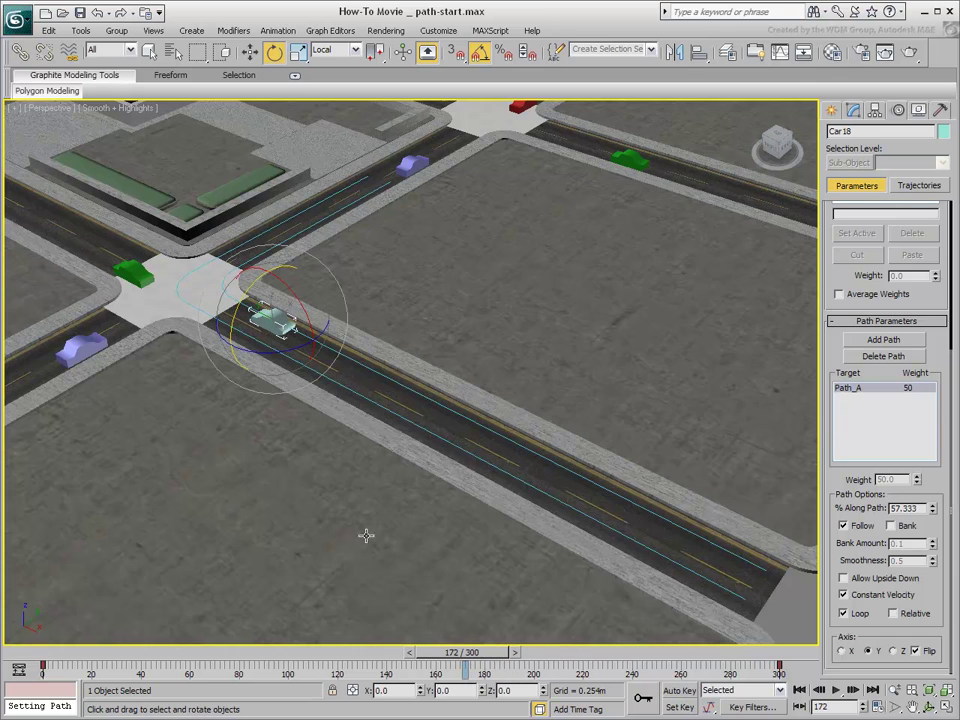
pyautogui.click(149, 51)
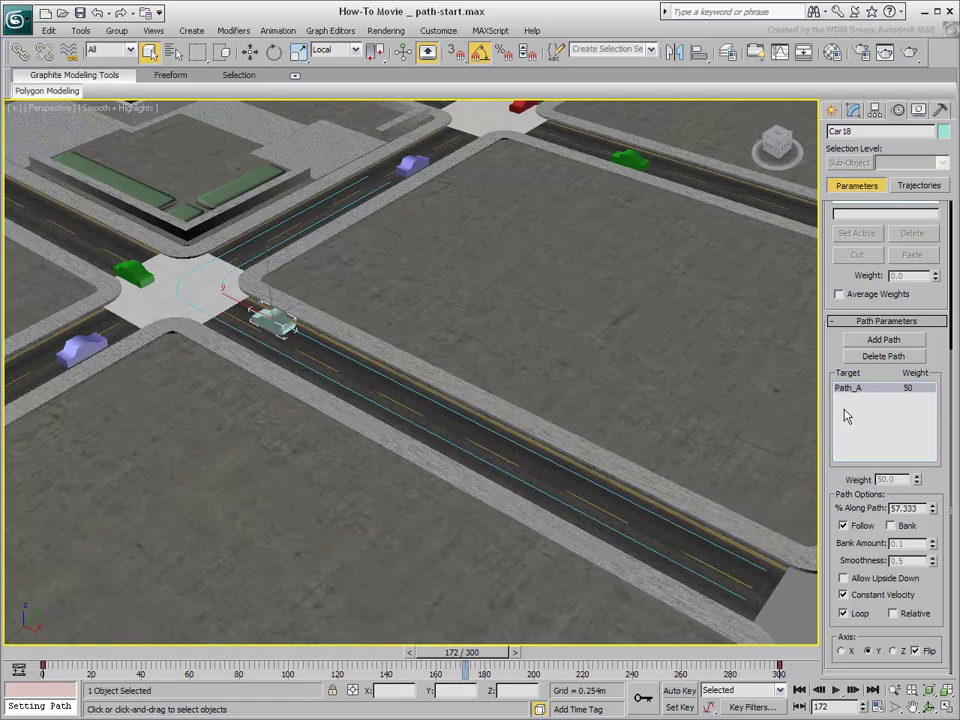
# - Add Path_B as Car18's second path target and move back toward the animation start
pyautogui.click(884, 340)
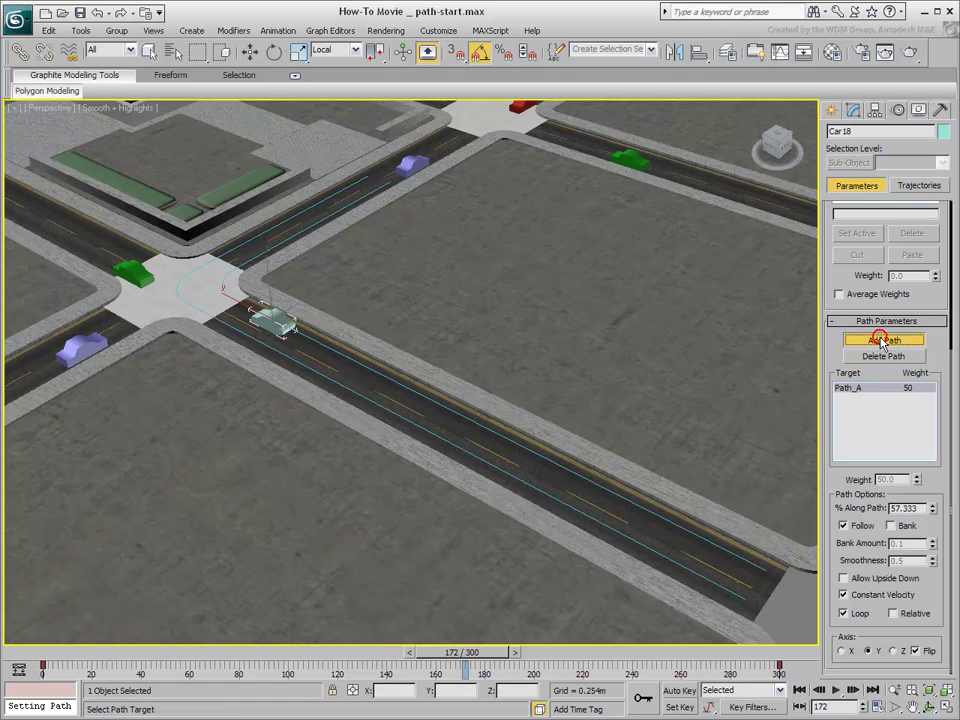
pyautogui.click(542, 491)
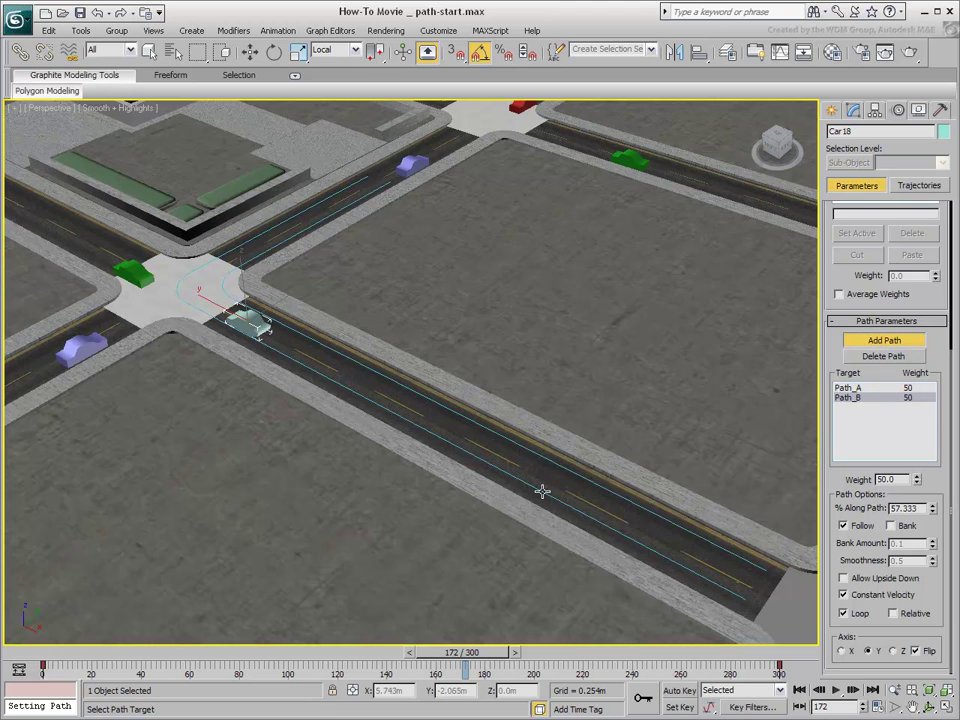
pyautogui.moveTo(463, 652); pyautogui.dragTo(60, 655)
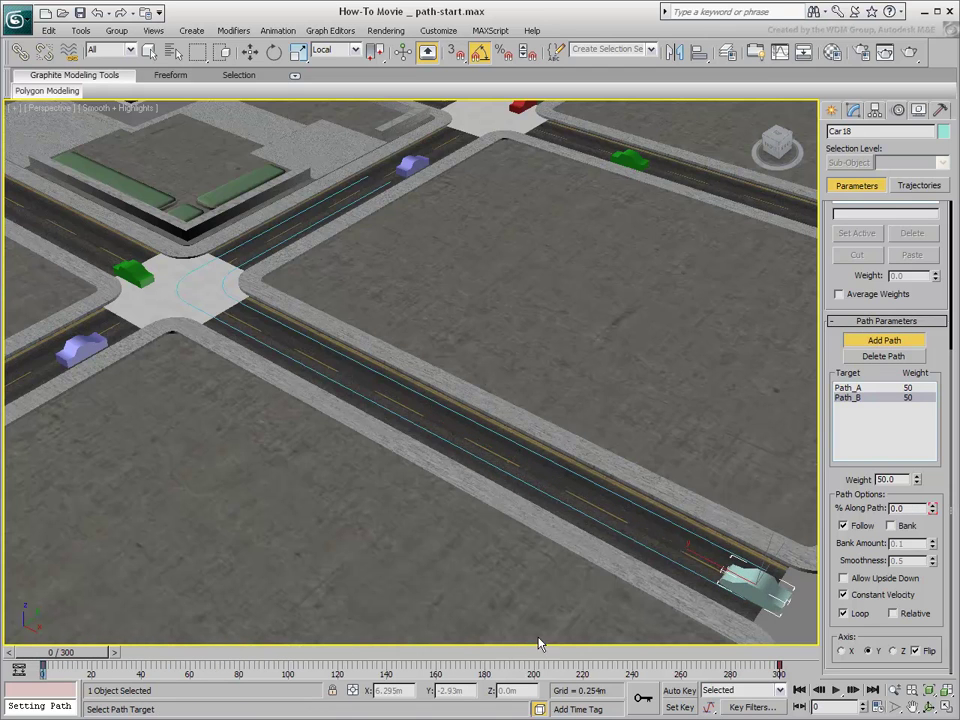
# - Unhide all objects to reveal the green car, then return to frame 0
pyautogui.rightClick(628, 499)
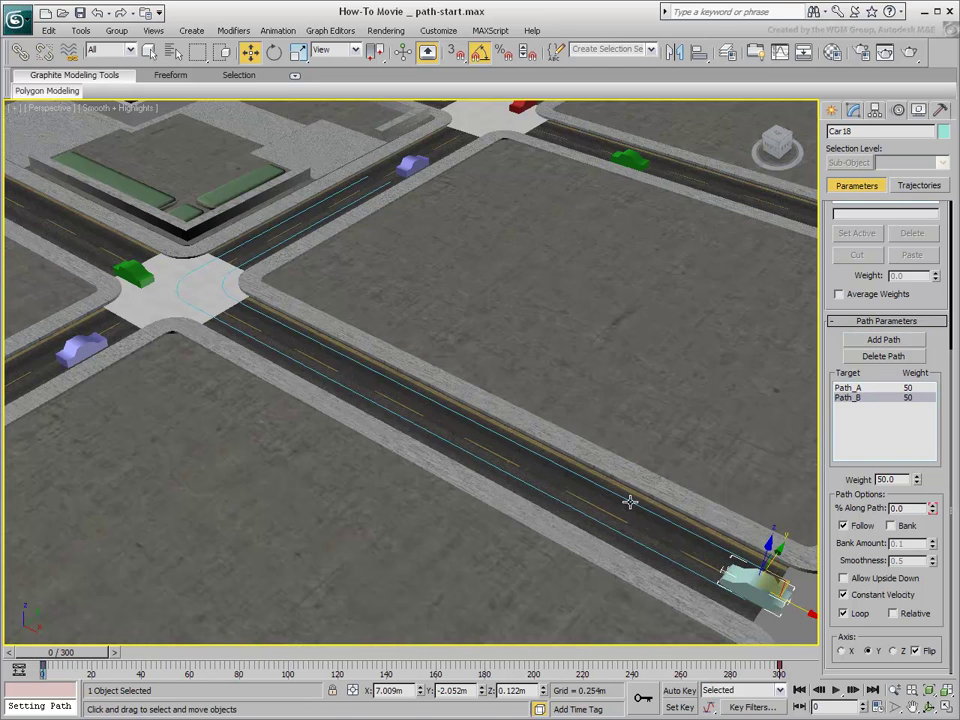
pyautogui.rightClick(579, 444)
pyautogui.click(609, 375)
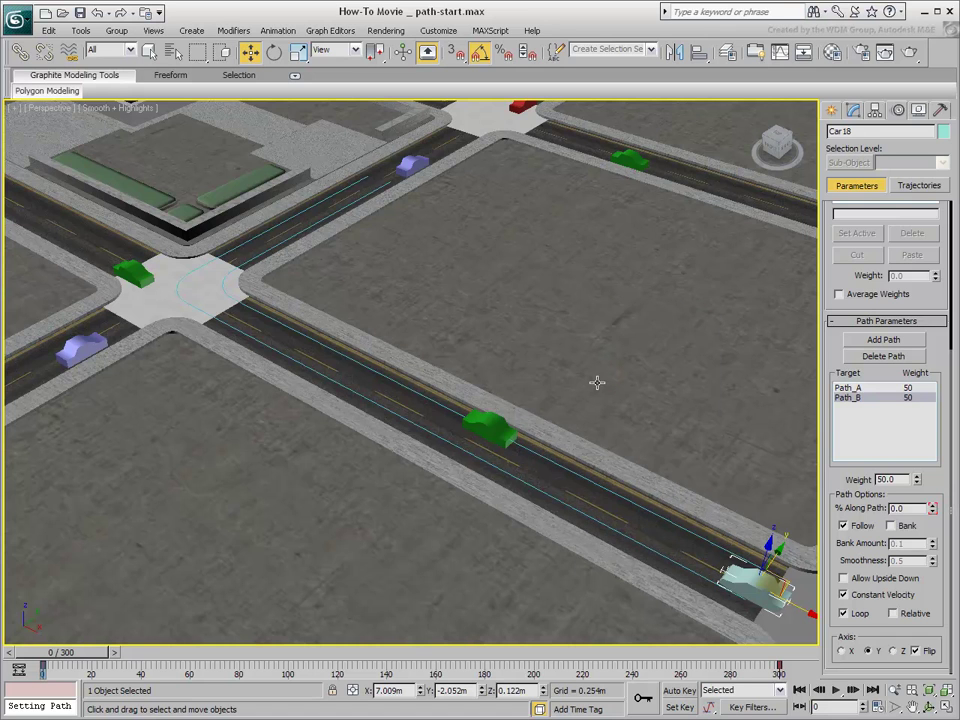
pyautogui.moveTo(85, 660)
pyautogui.mouseDown()
pyautogui.moveTo(112, 655)
pyautogui.moveTo(80, 656)
pyautogui.mouseUp()
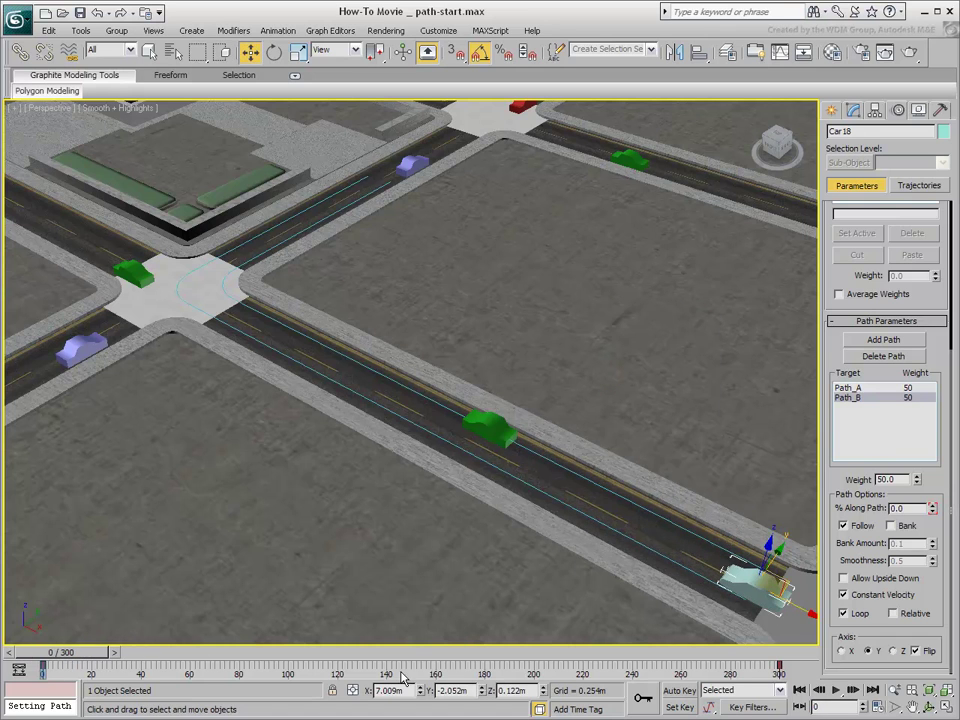
# - With Auto Key on, key Path_B's weight to 0 at frame 0 and 6 at frame 41
pyautogui.click(681, 690)
pyautogui.moveTo(918, 484); pyautogui.dragTo(912, 560)
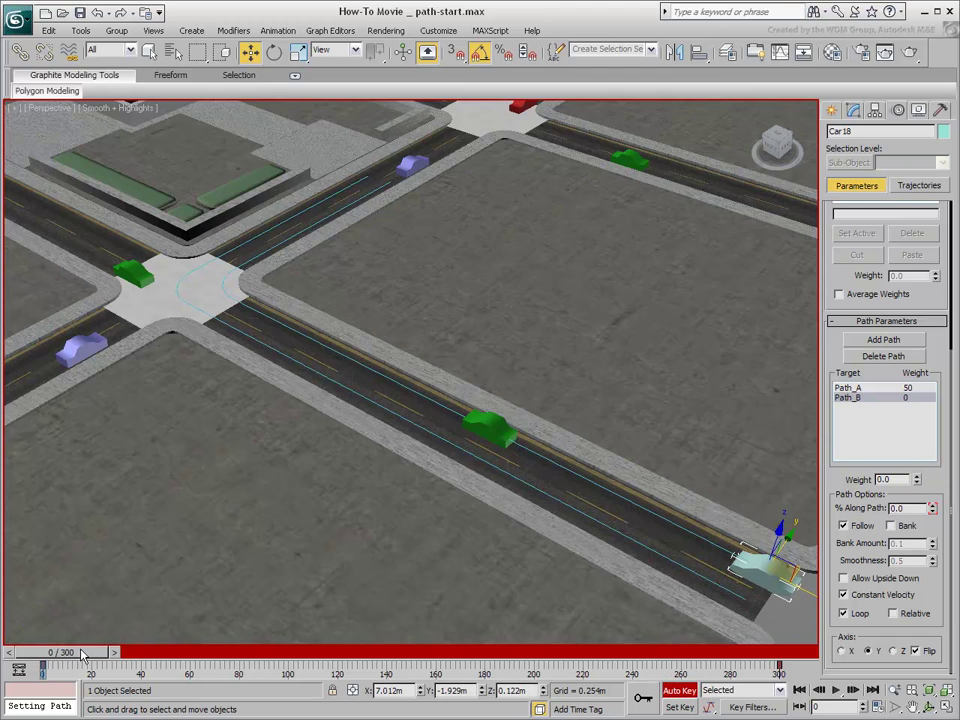
pyautogui.moveTo(85, 655); pyautogui.dragTo(182, 656)
pyautogui.press('w')
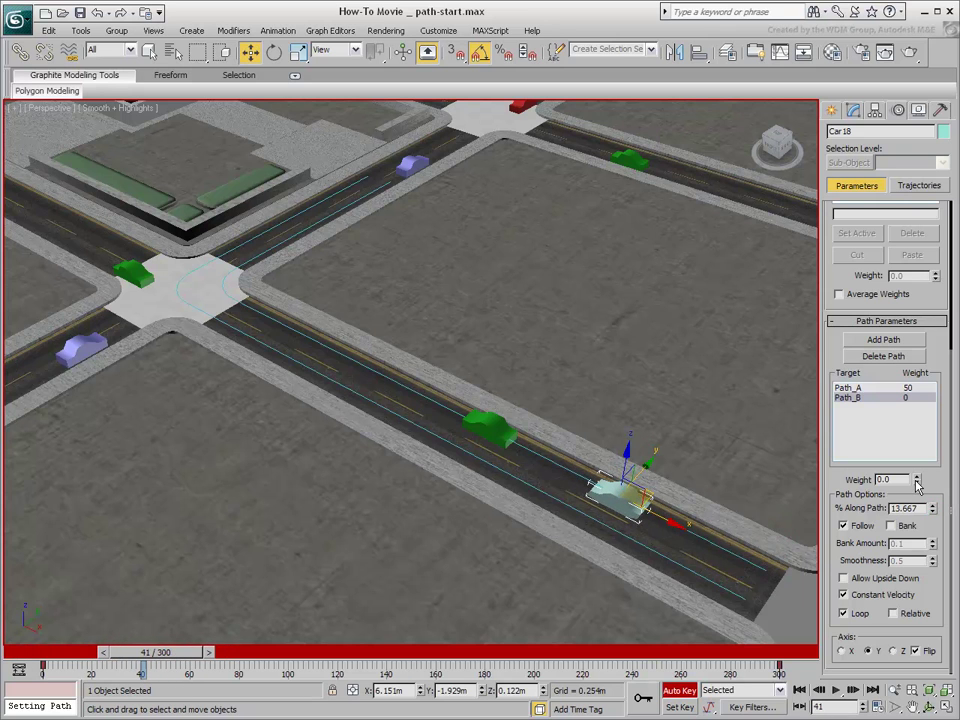
pyautogui.moveTo(917, 484); pyautogui.dragTo(917, 482)
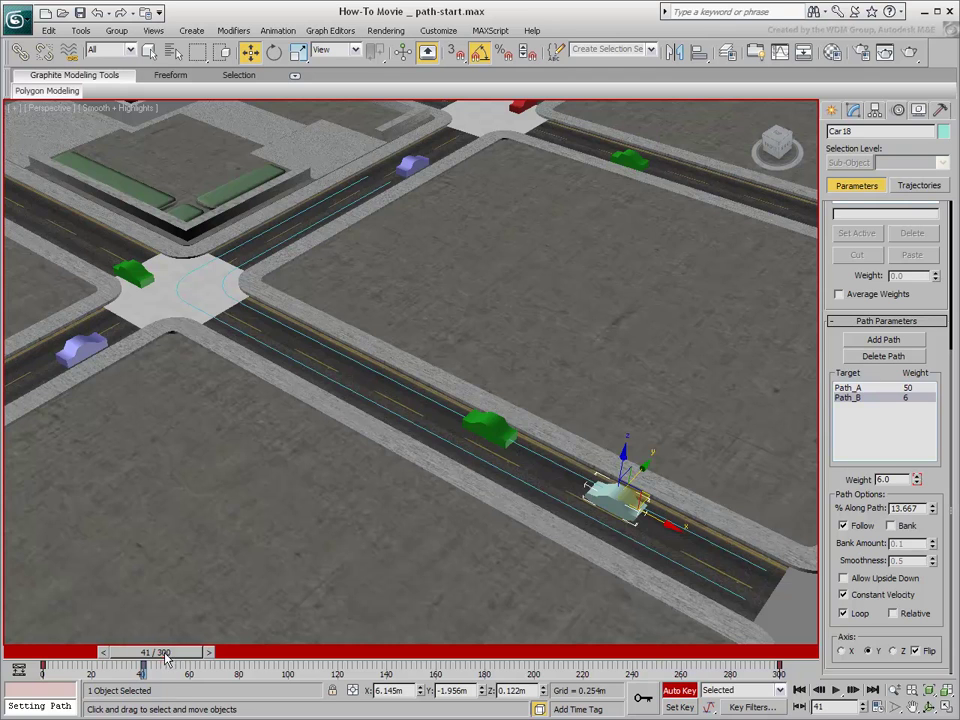
# - Key Path_B's weight to 100 at frame 85 and 20 at frame 123, then check frame 154
pyautogui.moveTo(167, 658); pyautogui.dragTo(271, 658)
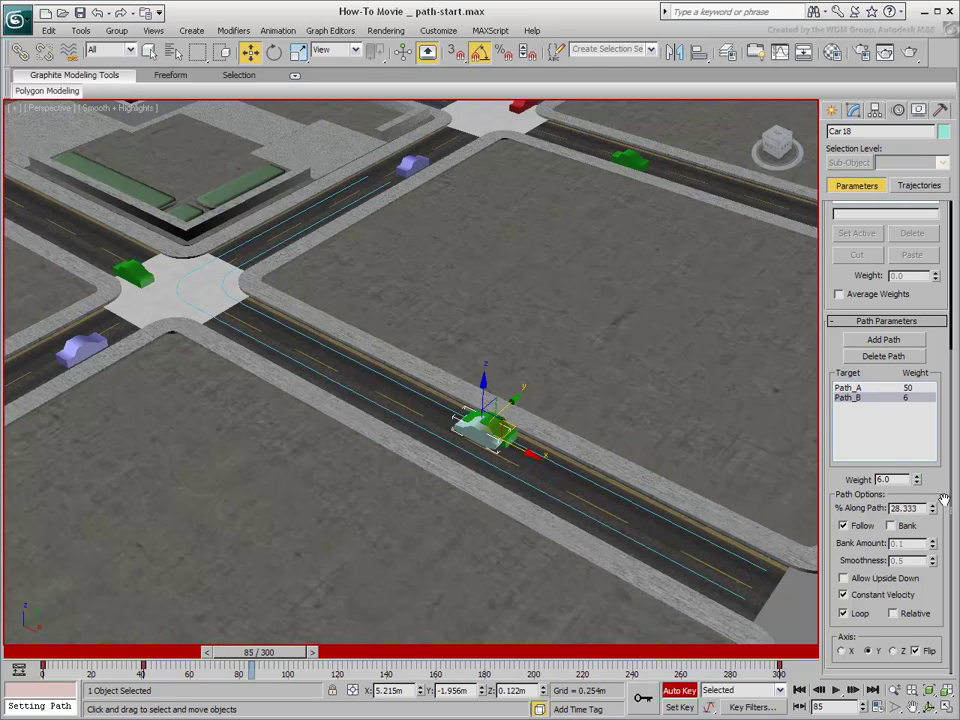
pyautogui.moveTo(917, 481); pyautogui.dragTo(912, 341)
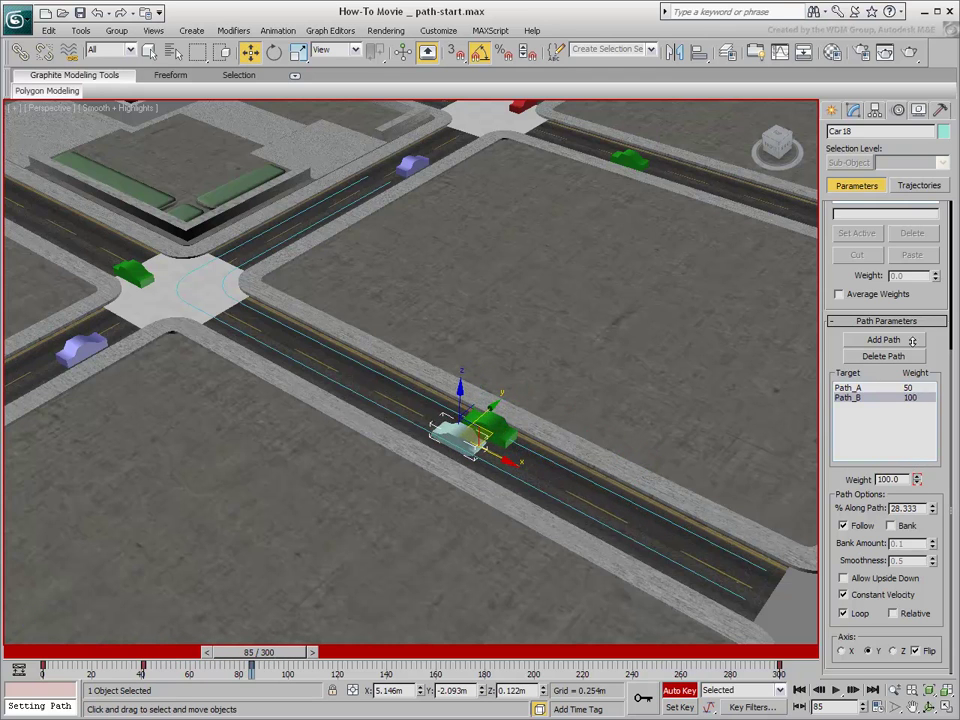
pyautogui.moveTo(303, 650); pyautogui.dragTo(355, 664)
pyautogui.press('w')
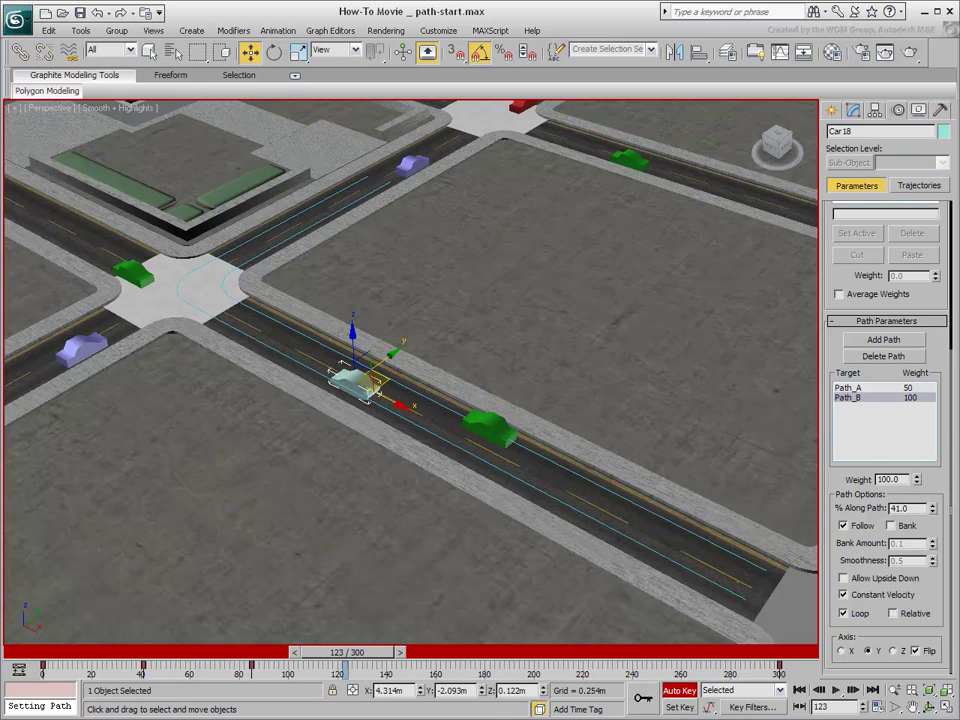
pyautogui.moveTo(918, 485); pyautogui.dragTo(918, 538)
pyautogui.moveTo(360, 661); pyautogui.dragTo(433, 664)
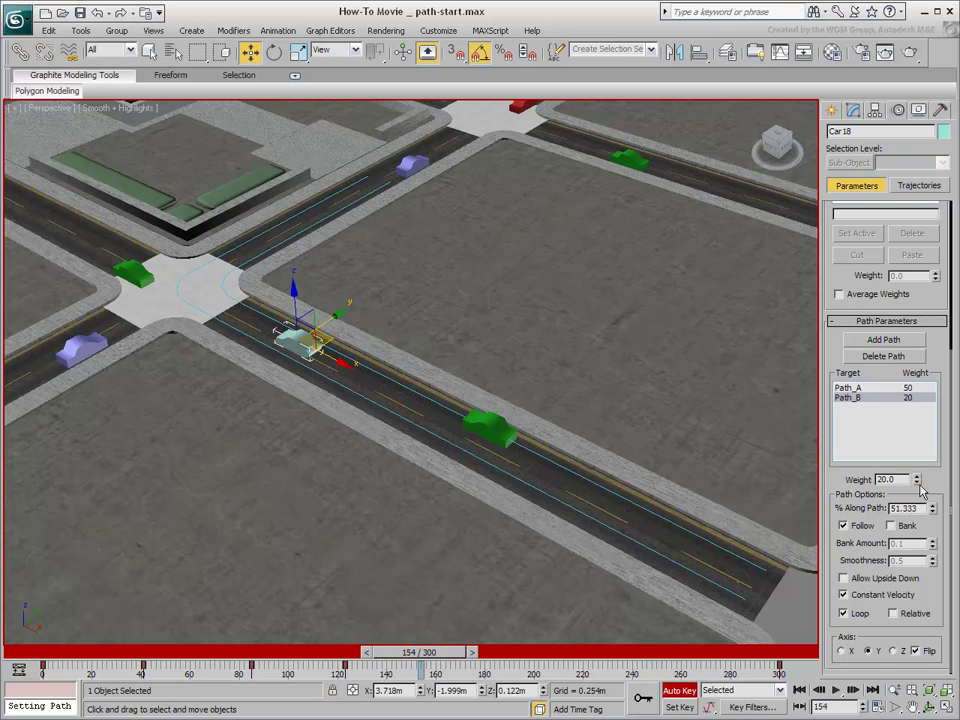